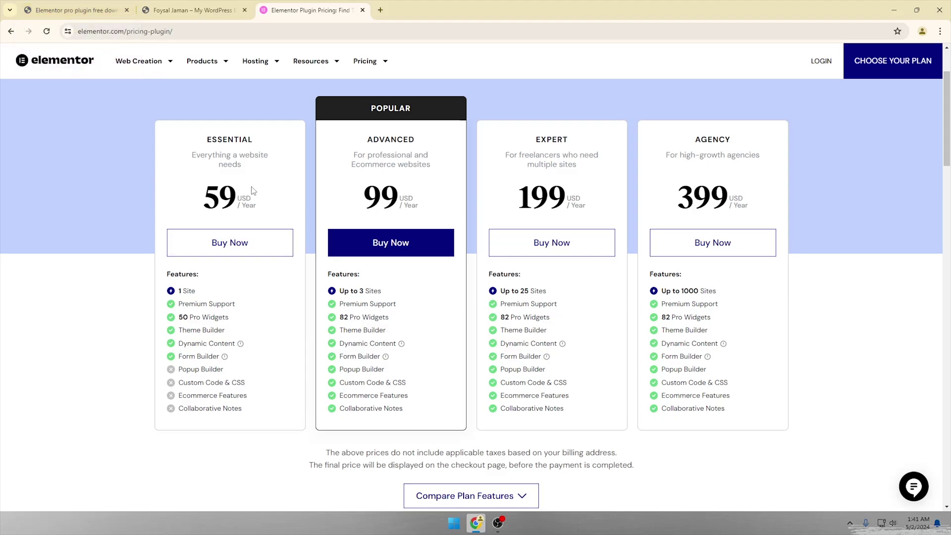
Switch to the foysaljaman.com homepage tab and open its Post listing
click(66, 13)
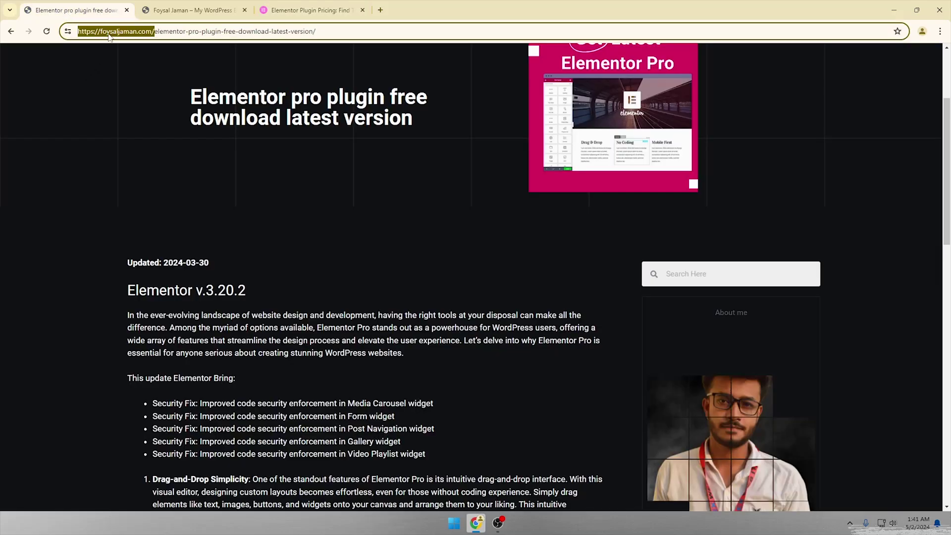
scroll(219, 182, up, 2)
key(ctrl+Tab)
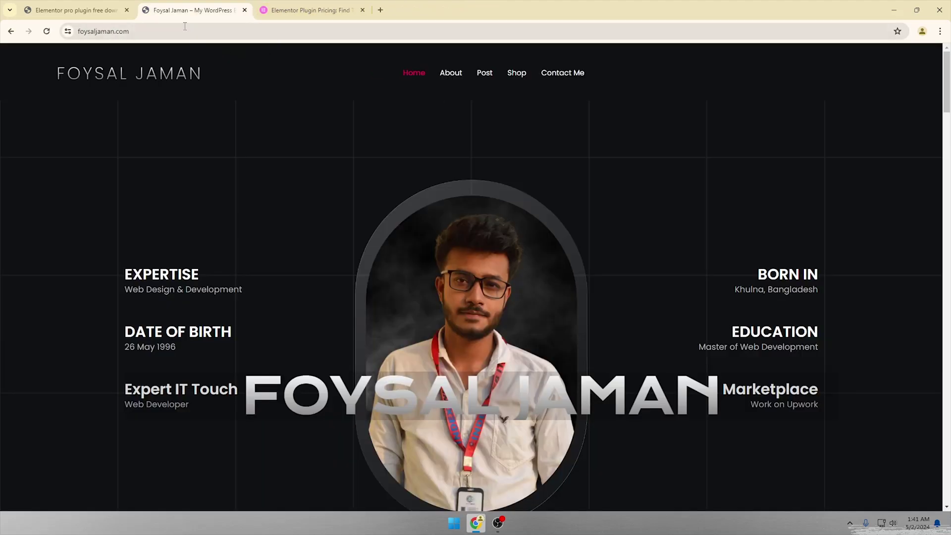
click(486, 74)
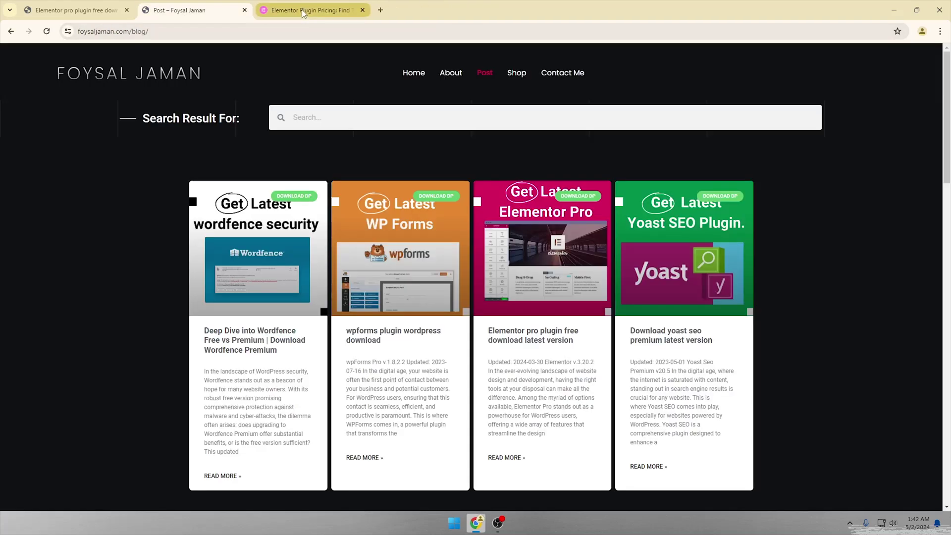
Search the blog for 'elementor' and open the Elementor Pro free download article
click(347, 117)
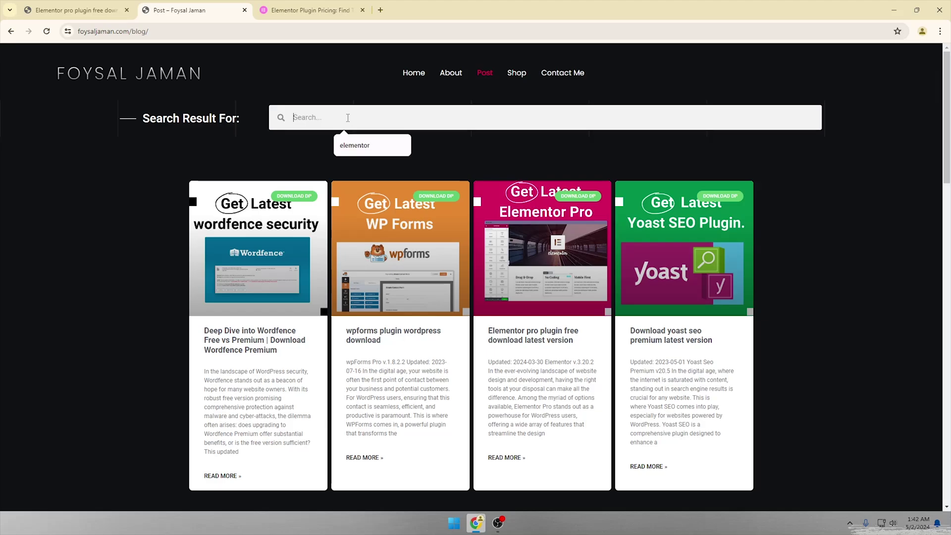
click(361, 146)
key(Return)
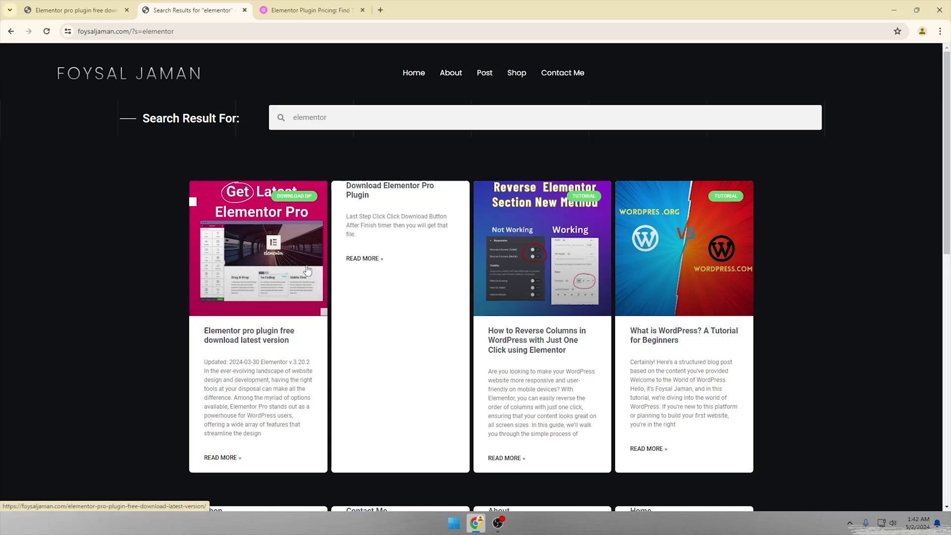
click(242, 342)
Close the pop-up ad tab and highlight the article's version 3.20 and Updated date
middle_click(309, 11)
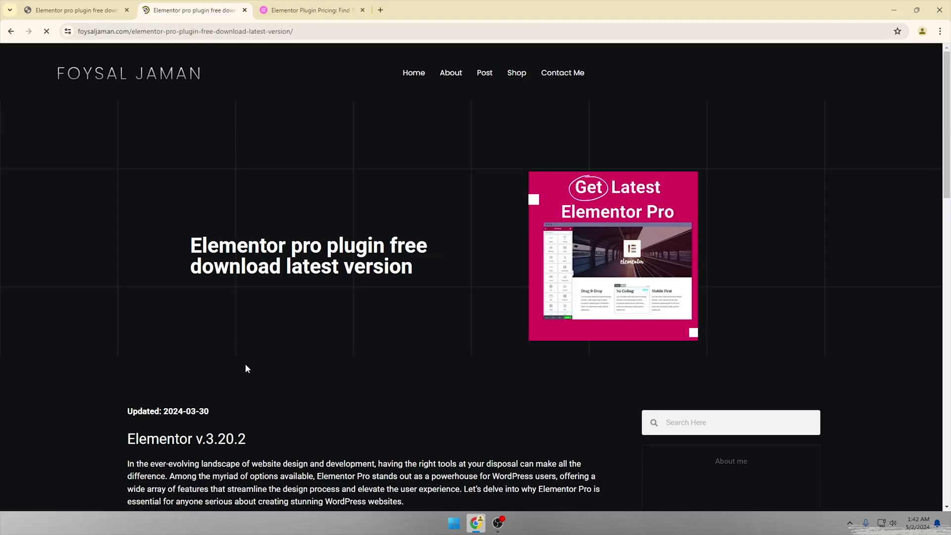
scroll(246, 367, down, 3)
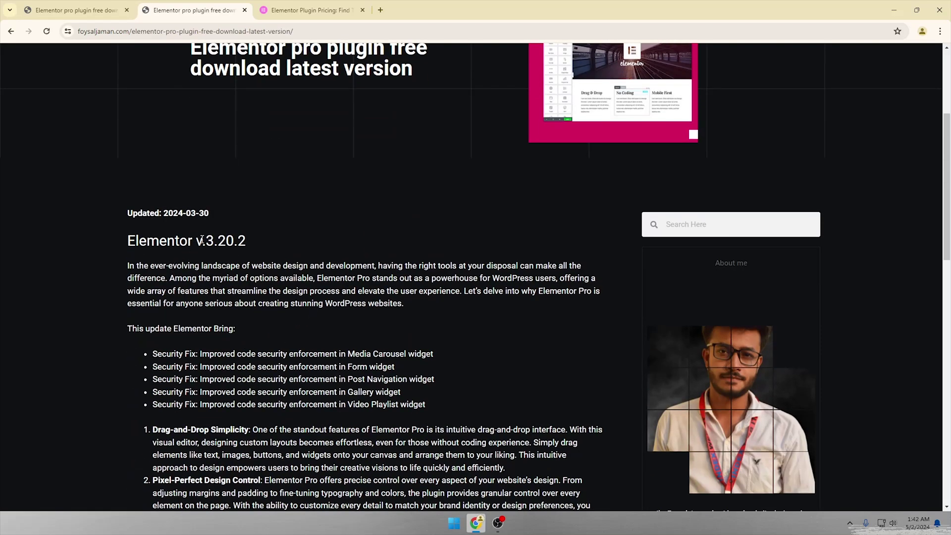
drag(202, 240, 235, 239)
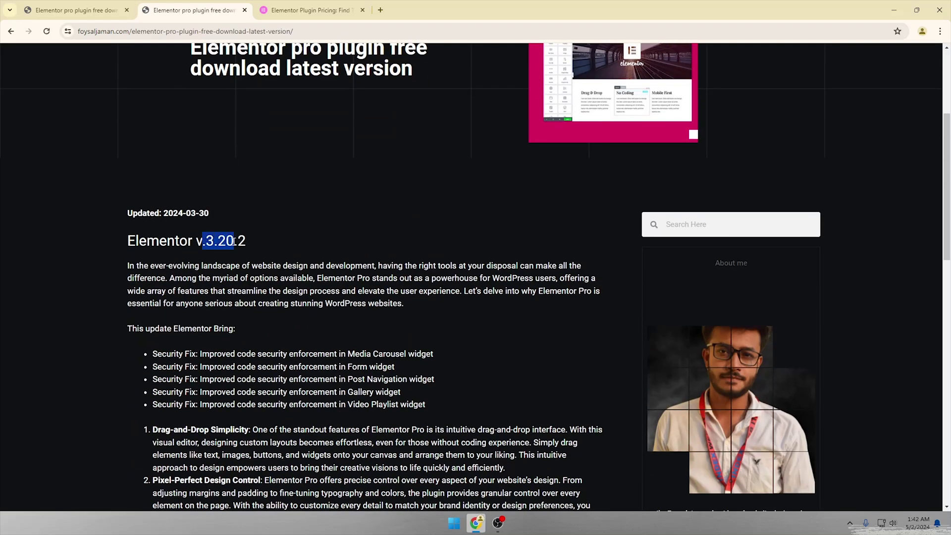
drag(164, 213, 207, 213)
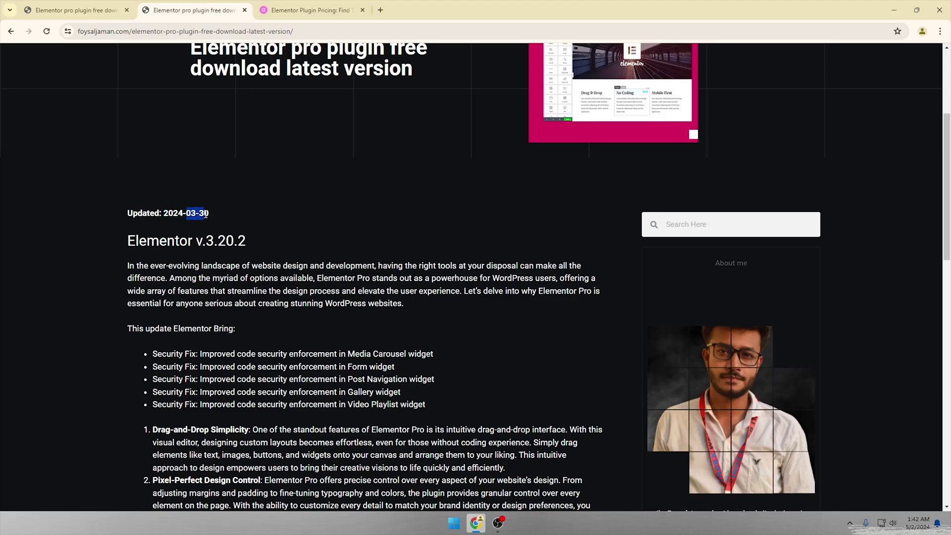
click(179, 214)
scroll(221, 329, down, 5)
scroll(225, 334, down, 4)
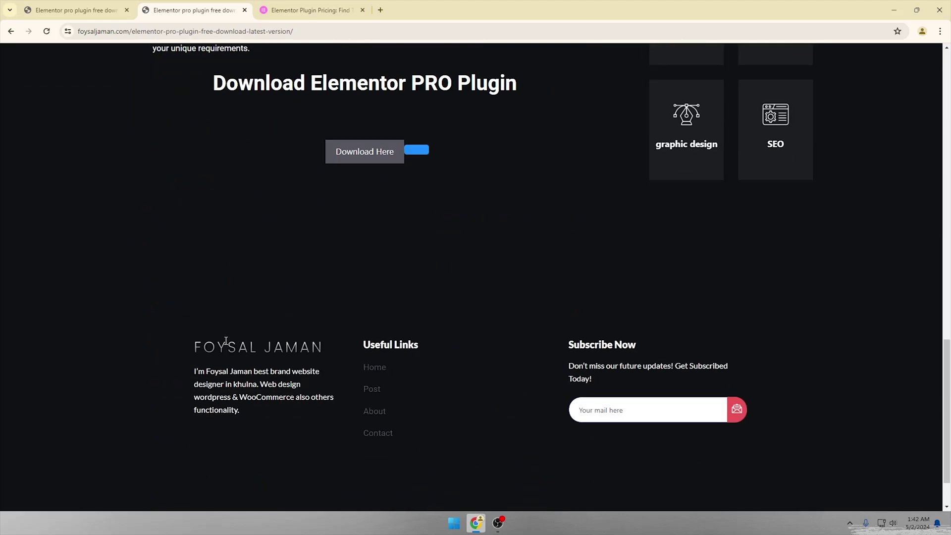
scroll(226, 341, up, 3)
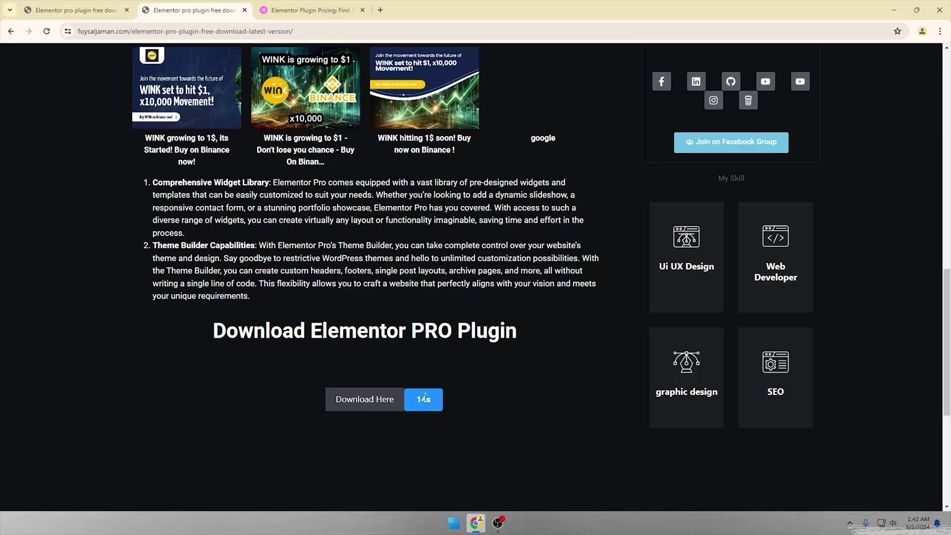
Open the Contact Me page in a new tab and visit the Facebook group, dismissing its login prompt
click(74, 10)
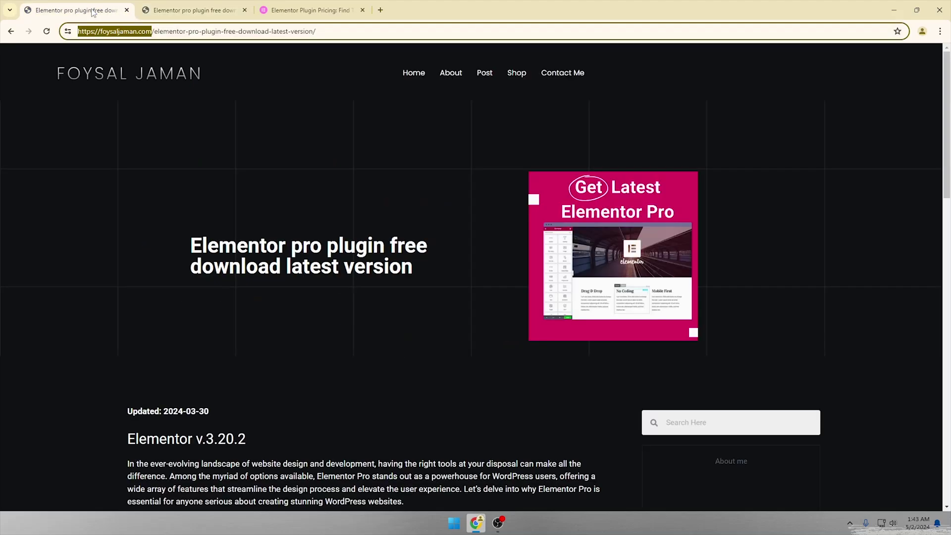
middle_click(550, 72)
click(195, 13)
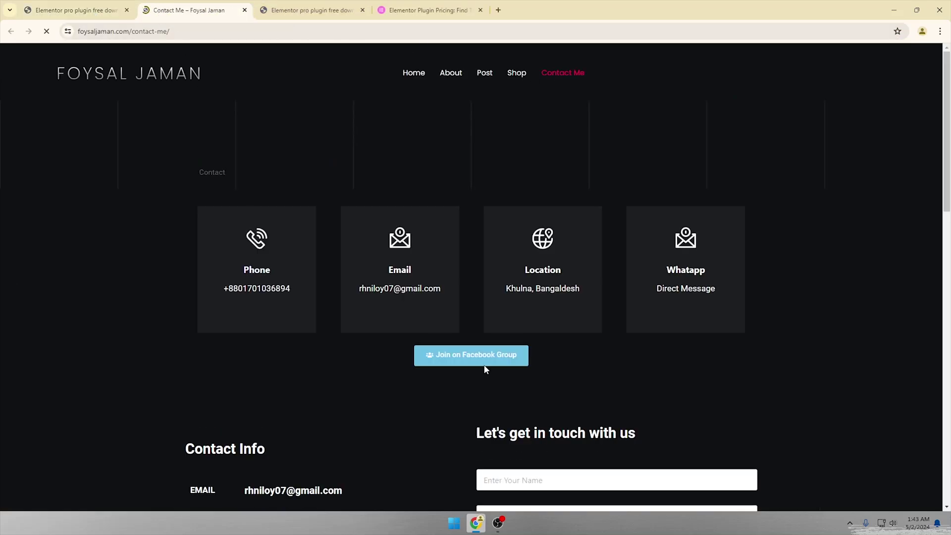
click(485, 363)
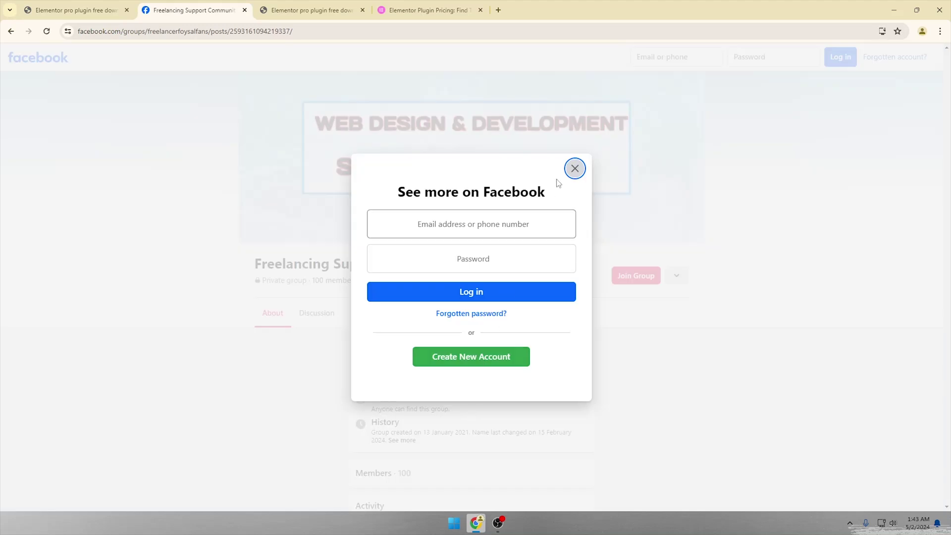
click(574, 170)
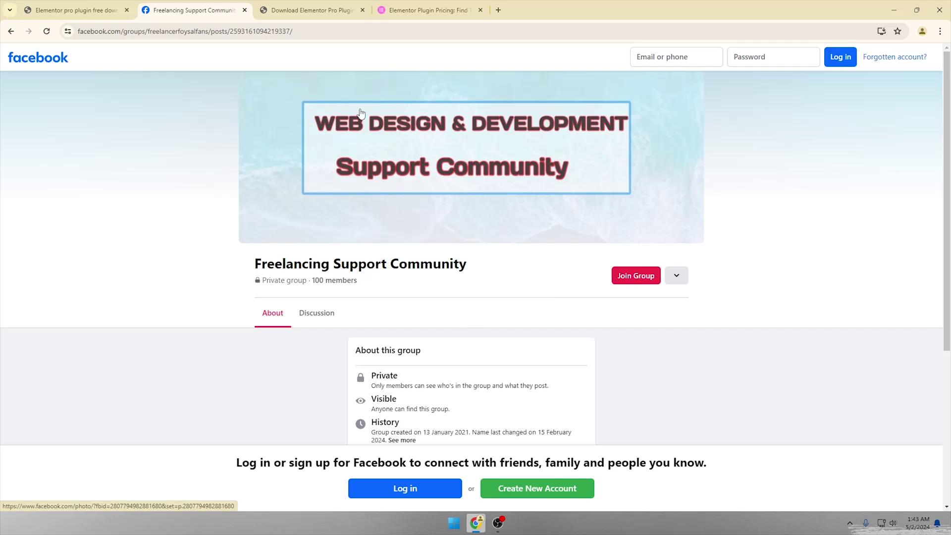
Close the Facebook tab, start the final download countdown, and switch to Elementor's pricing tab
click(245, 11)
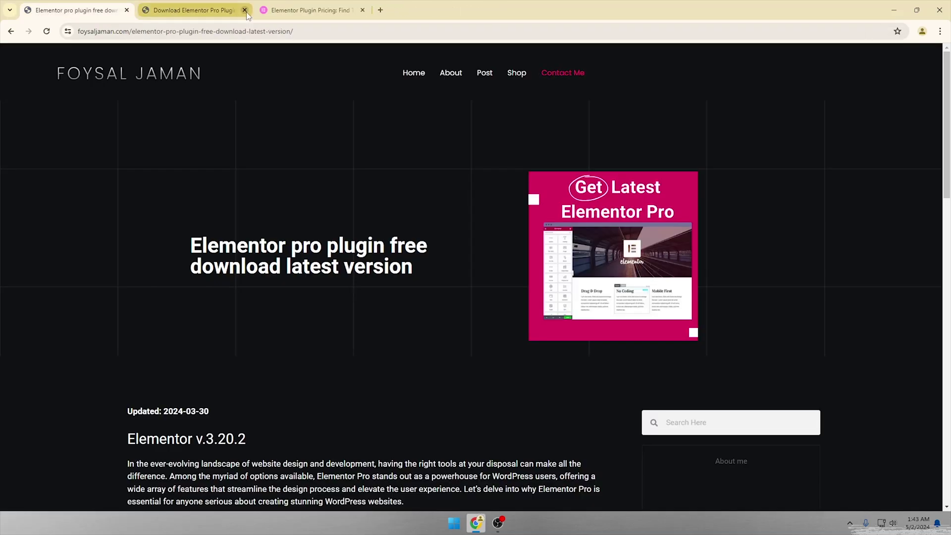
scroll(303, 263, down, 5)
scroll(303, 263, down, 10)
scroll(304, 264, down, 3)
scroll(350, 339, up, 3)
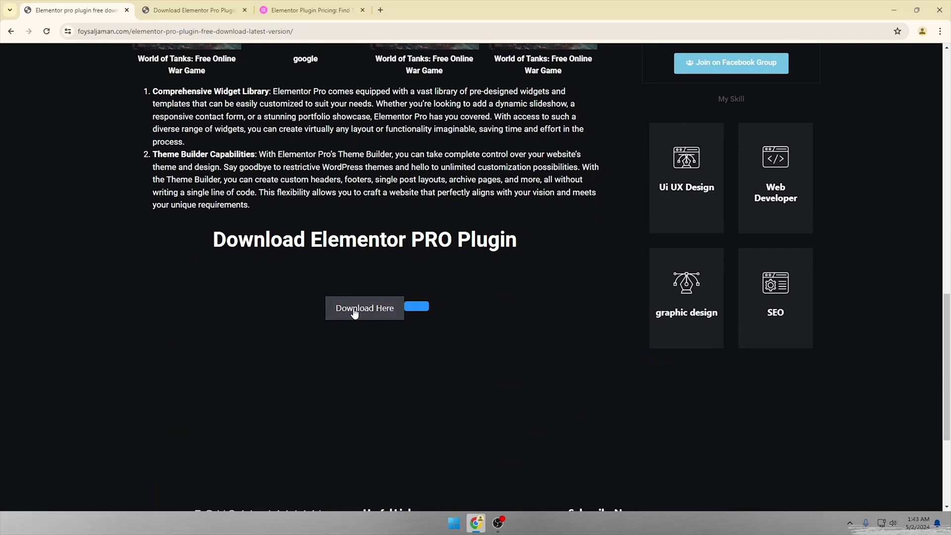
click(210, 4)
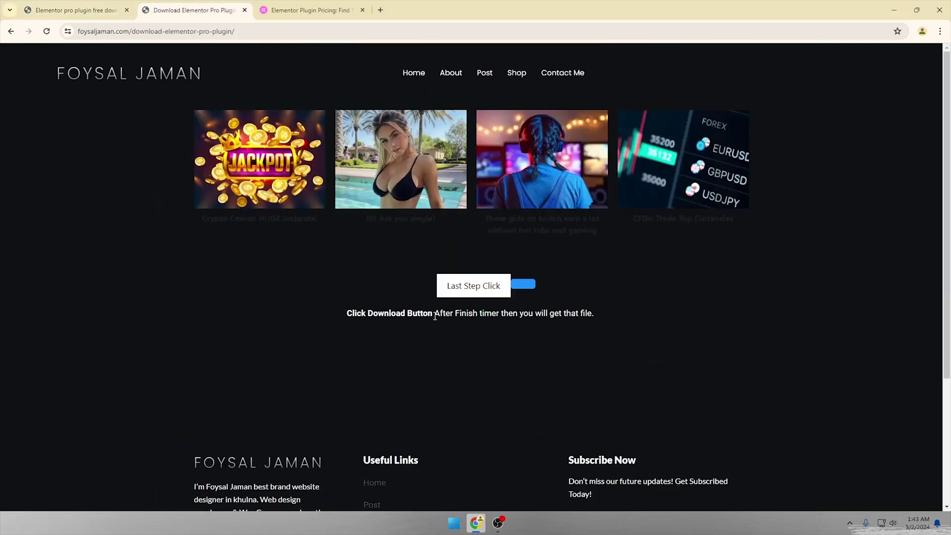
scroll(431, 295, down, 1)
scroll(467, 296, down, 2)
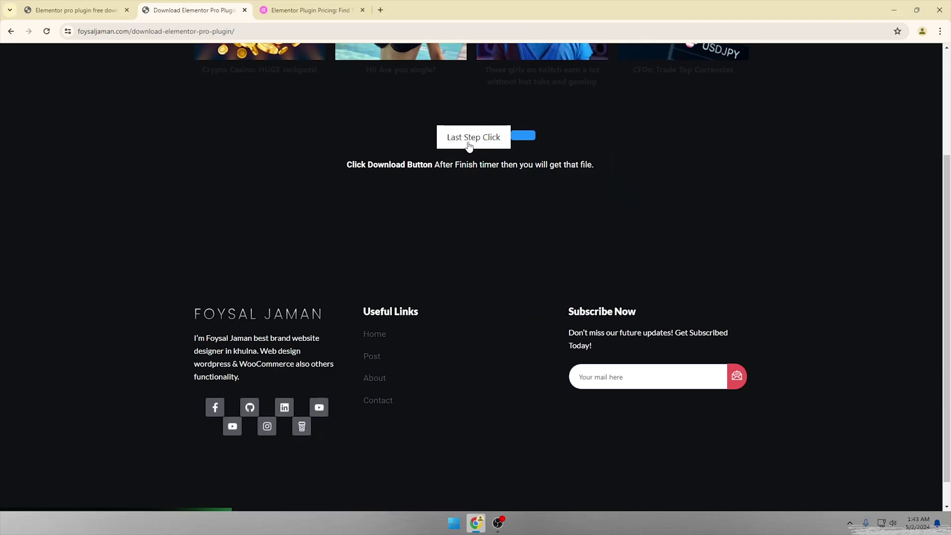
click(469, 146)
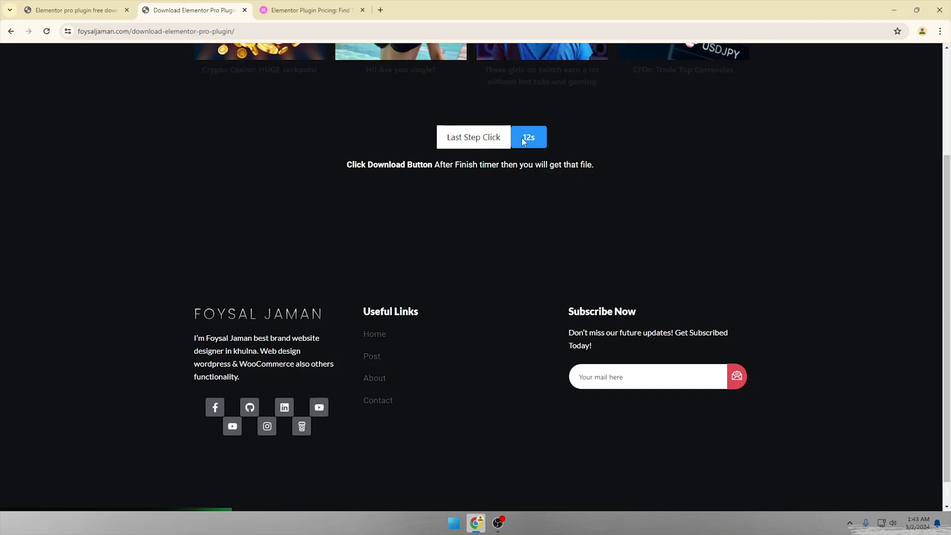
click(299, 13)
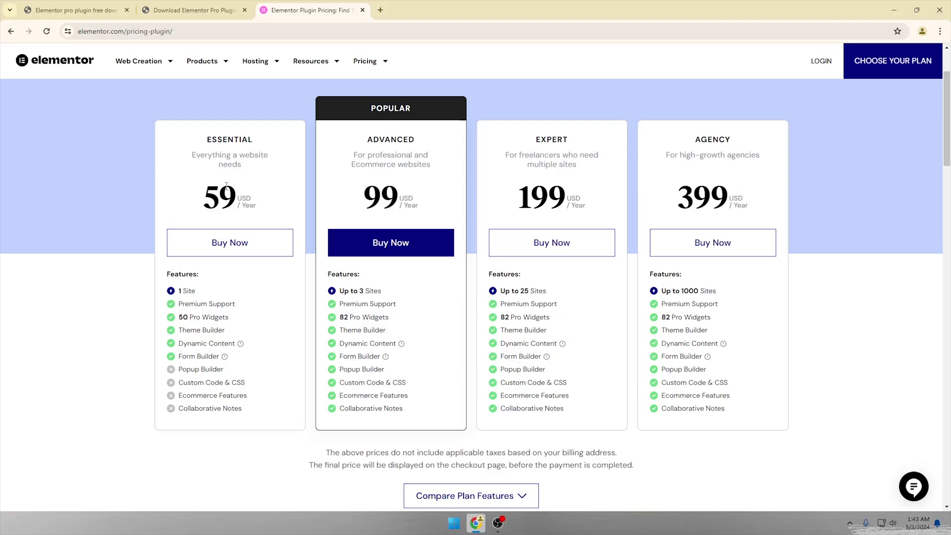
Highlight the Essential plan's $59 price and the Agency plan's heading and 1000 Sites limit
double_click(213, 198)
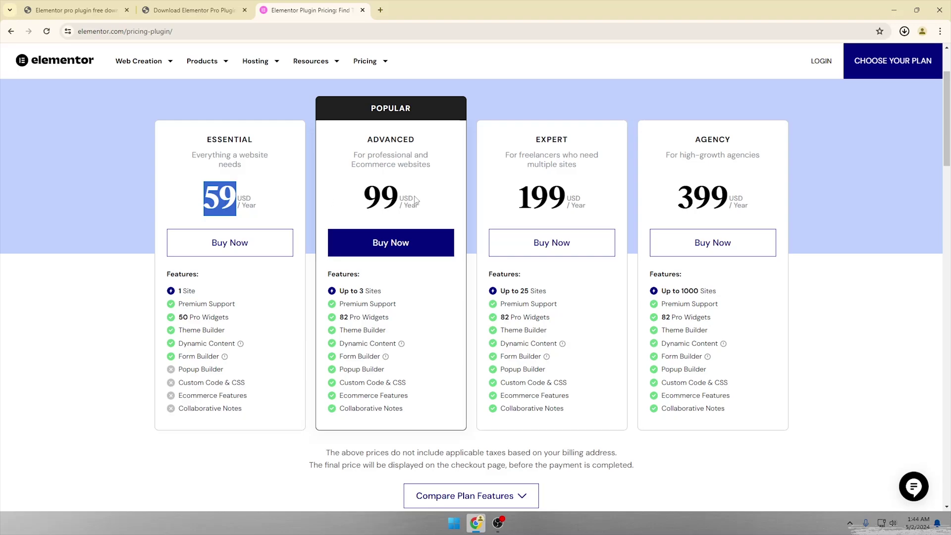
drag(696, 139, 728, 140)
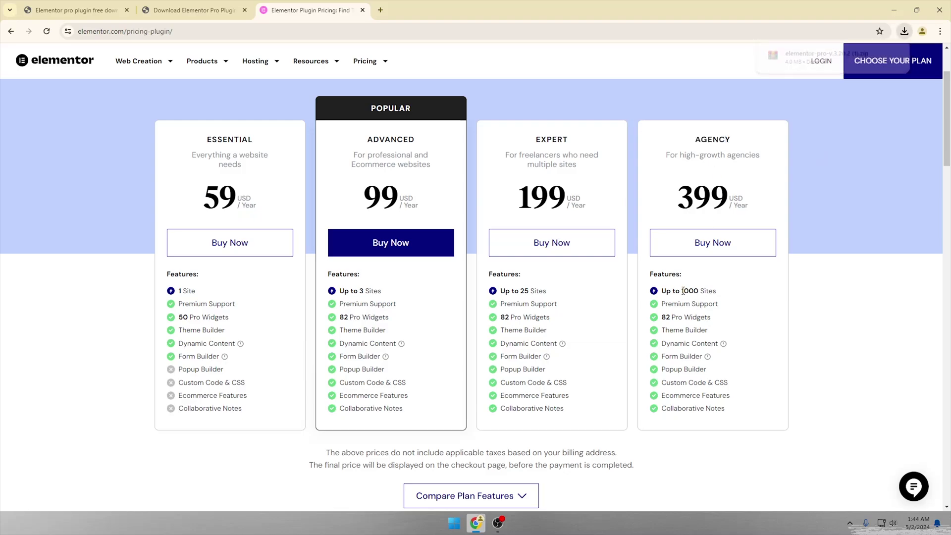
drag(682, 291, 714, 291)
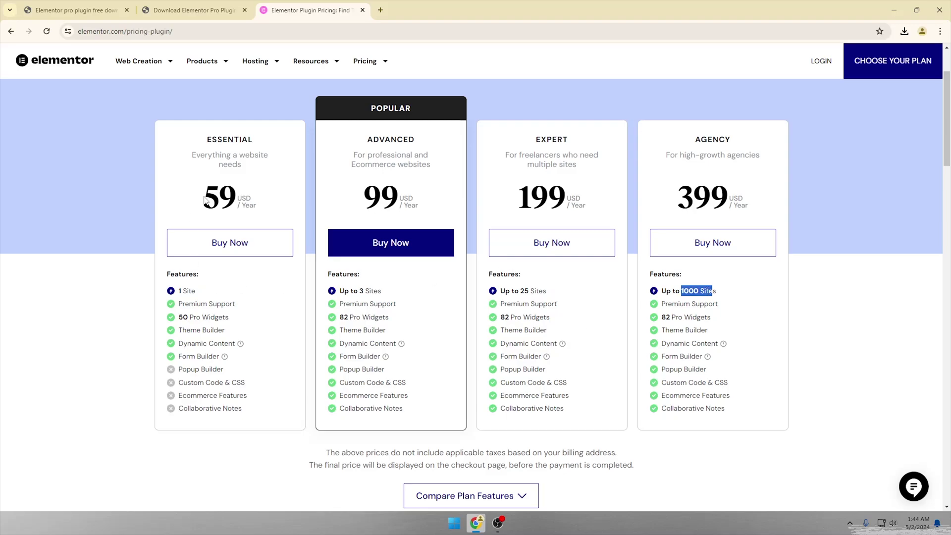
drag(205, 197, 237, 199)
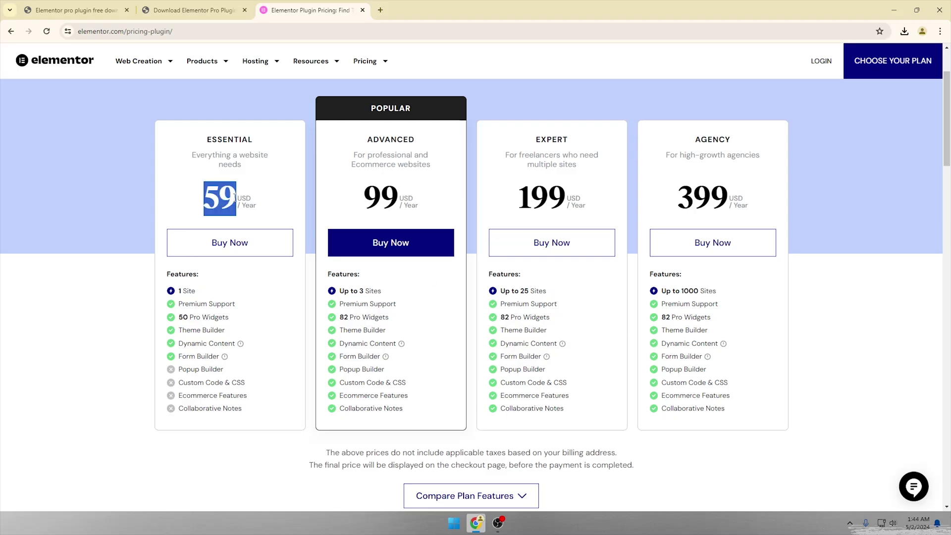
Return to the 'Download Elementor Pro Plugin' tab and show Chrome's recent downloads list
click(187, 10)
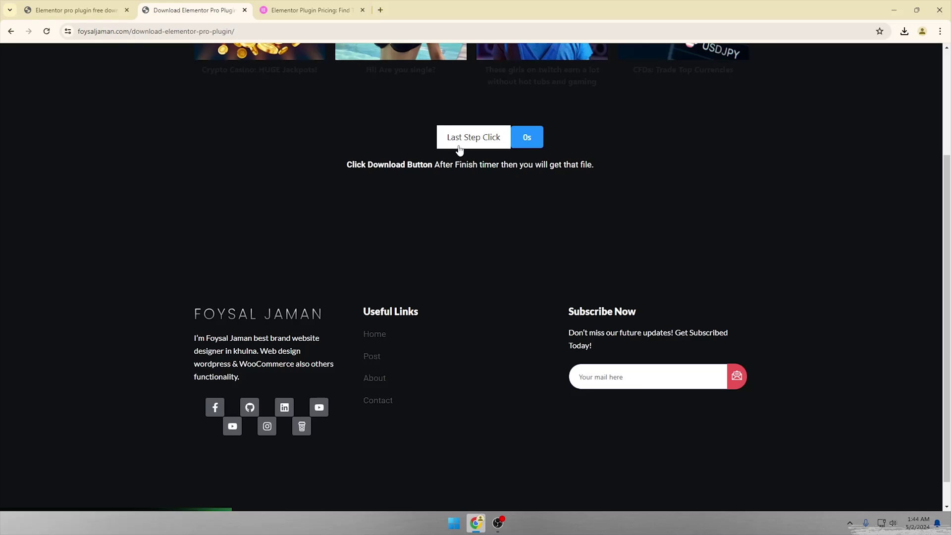
click(906, 31)
mouse_move(821, 77)
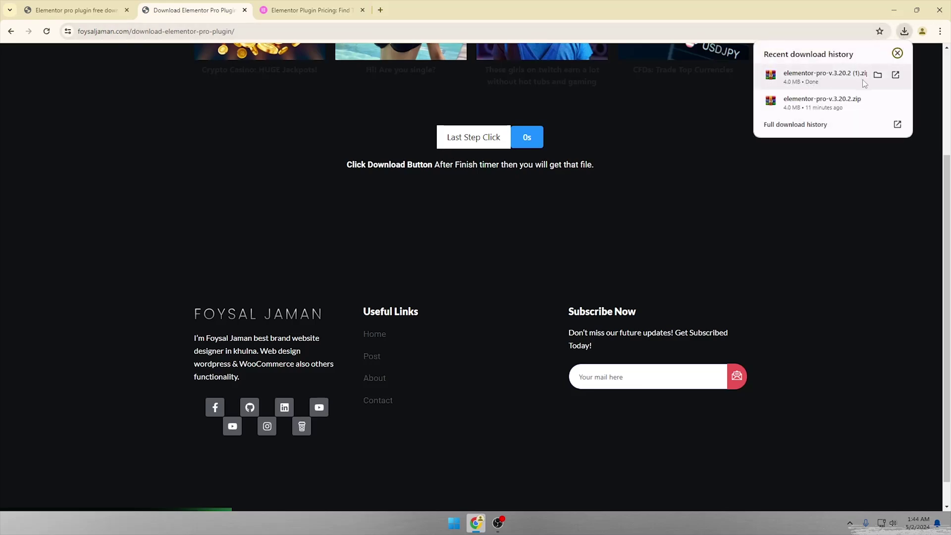